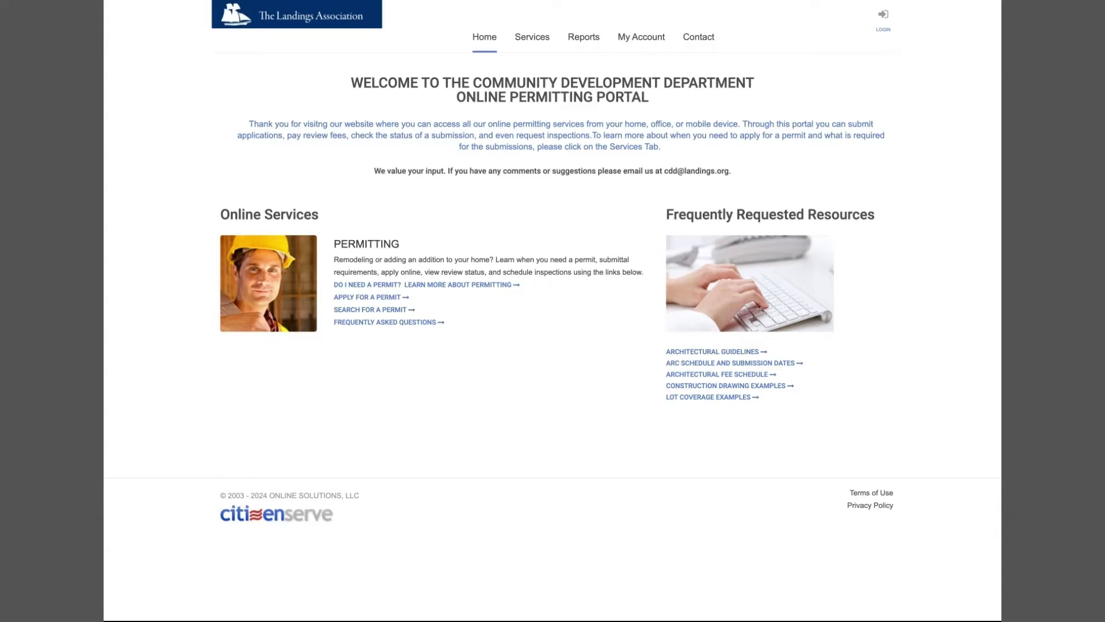
- Go to the Citizenserve account login page to reach the registration option
click(884, 34)
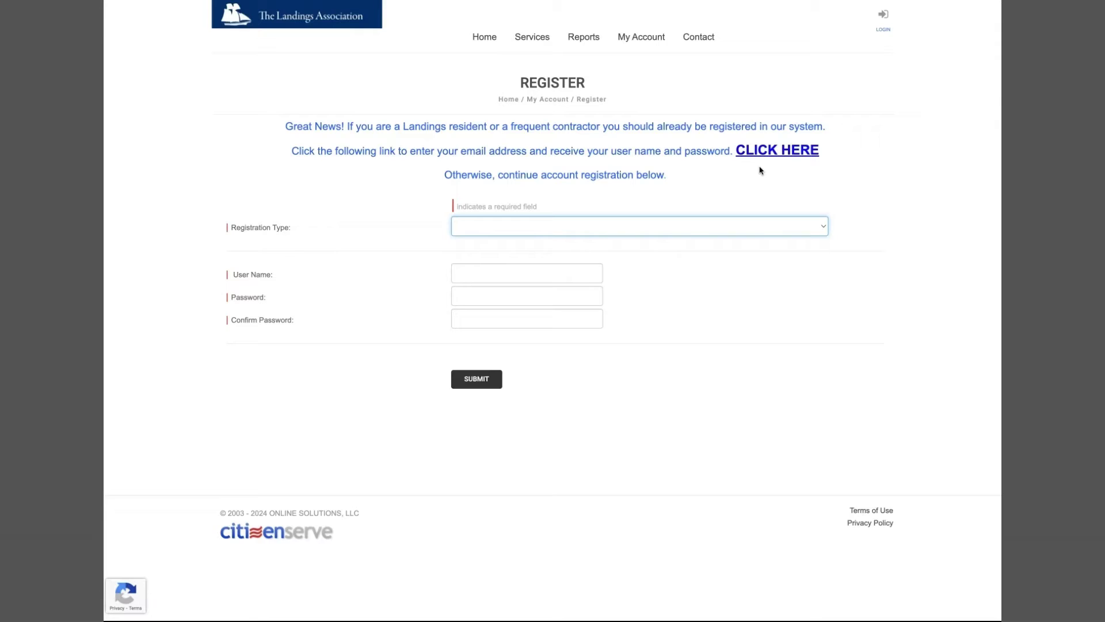
- Request an email with the existing login credentials for the entered email address
click(773, 158)
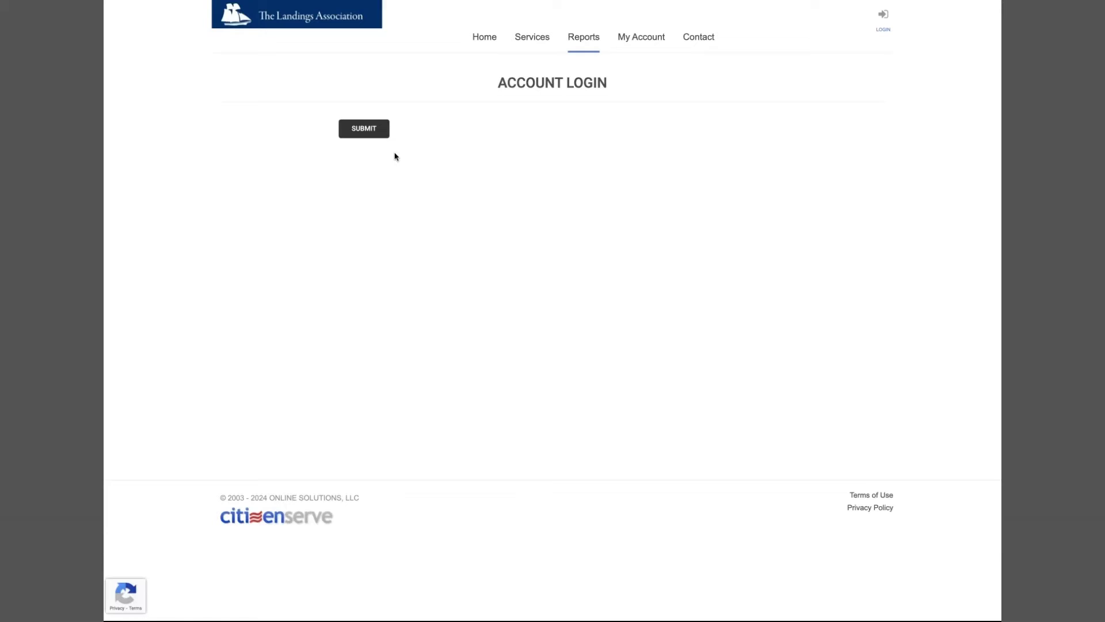
click(354, 154)
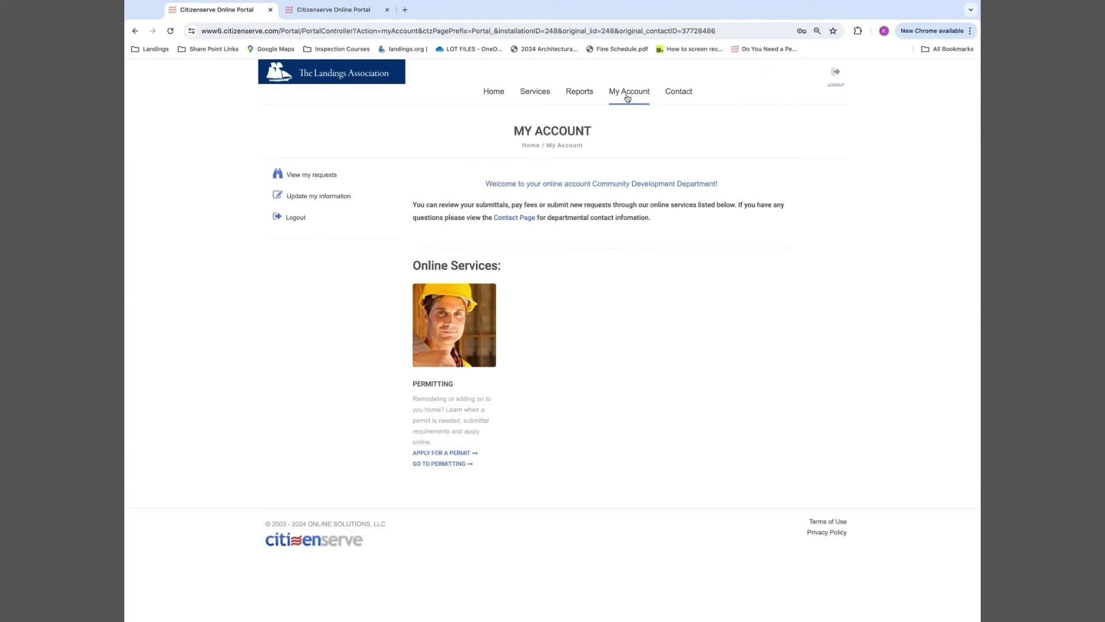
- Review the account's stored user name and password under 'Update my information'
click(329, 201)
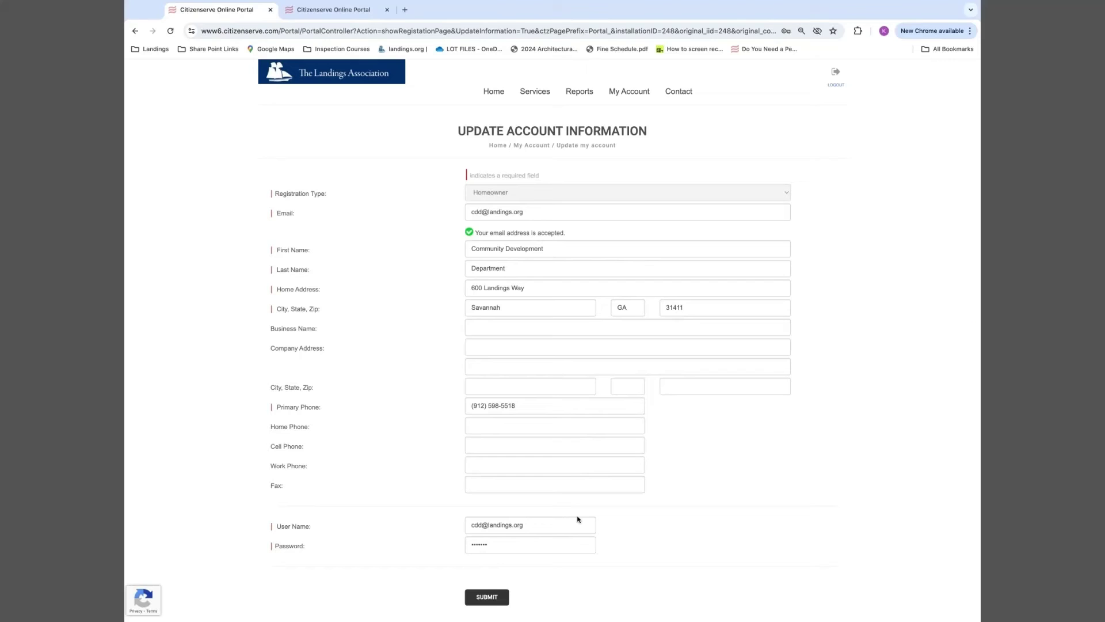
click(560, 524)
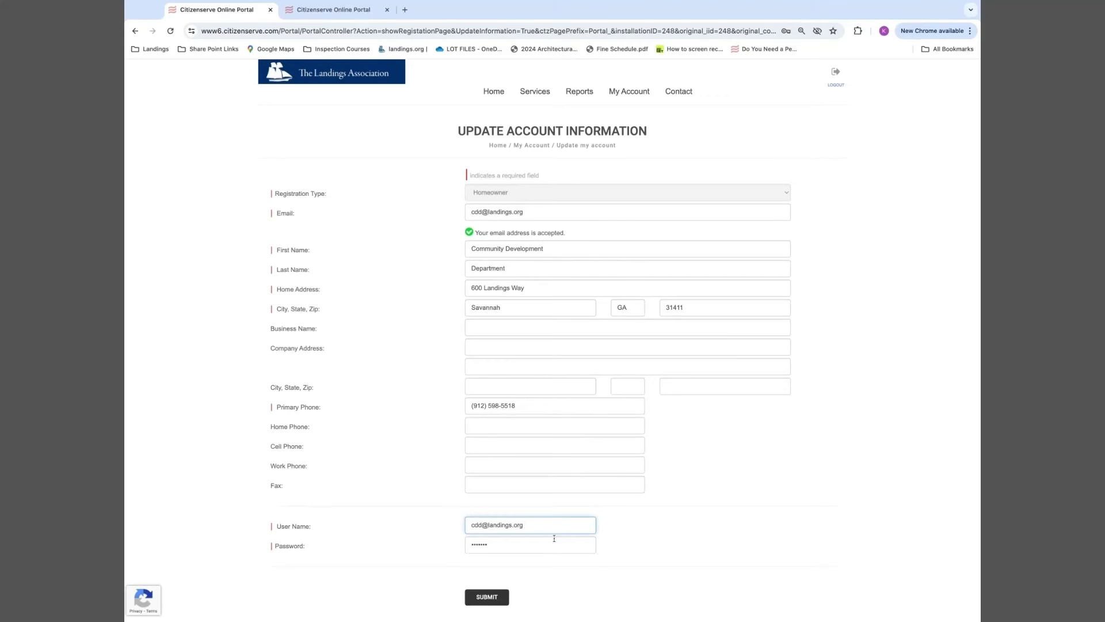
click(550, 549)
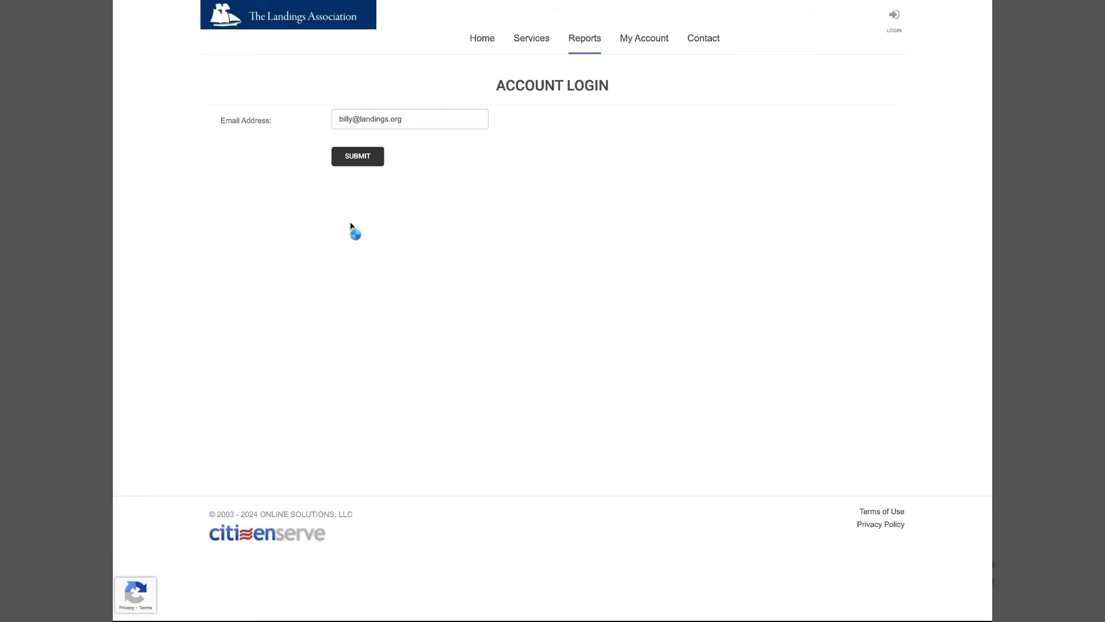
- Submit the second email, see 'not in use', and follow the 'here' link to login
click(352, 164)
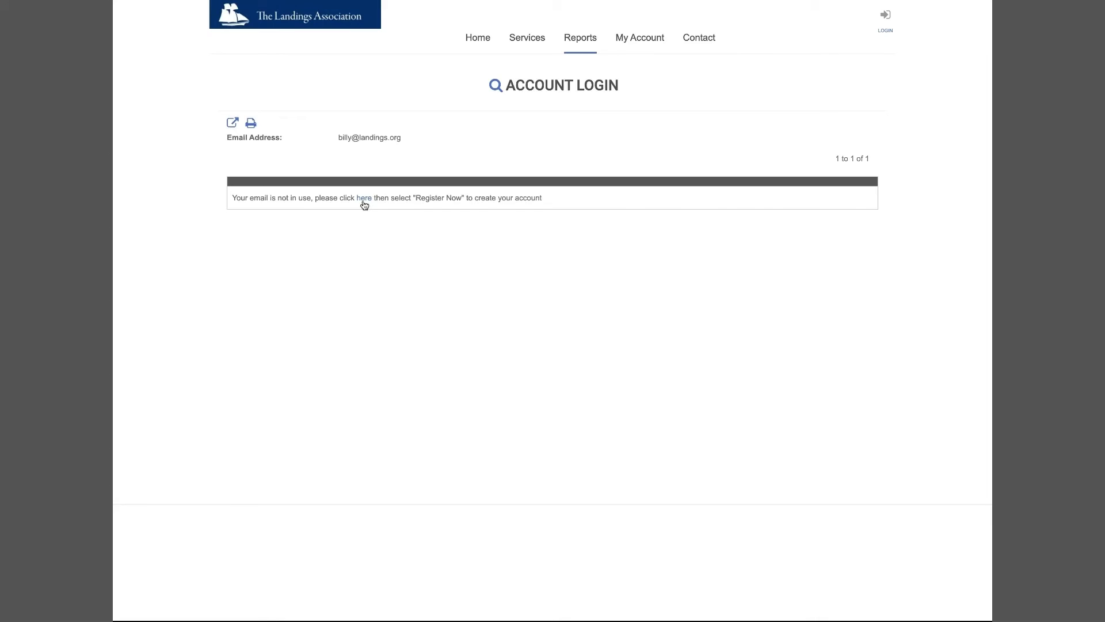
click(363, 198)
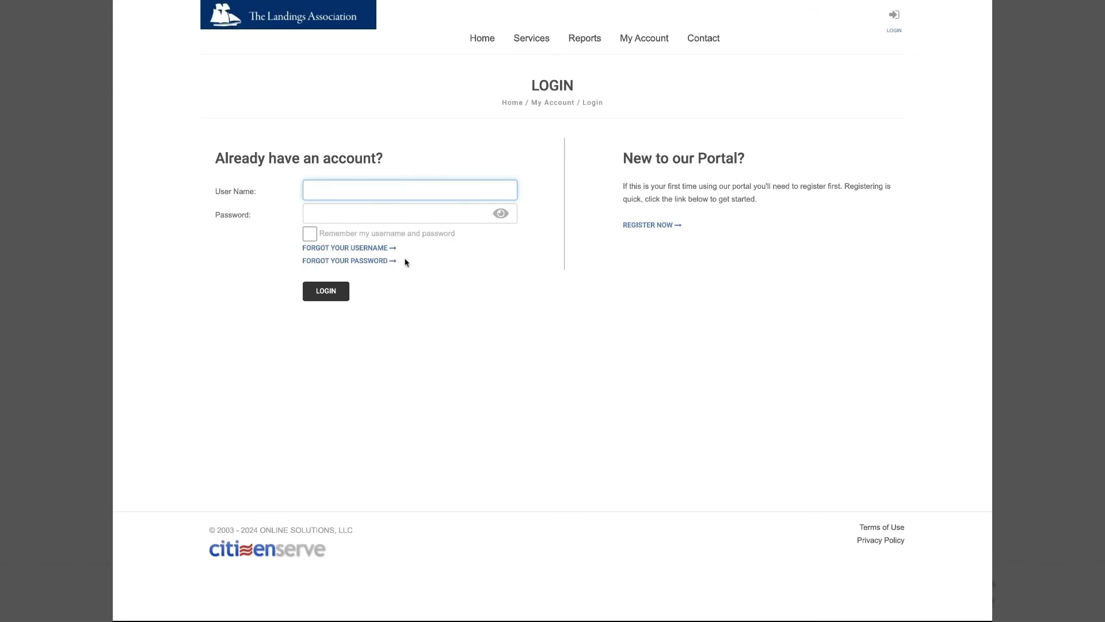
- Start a Homeowner registration and go down to the empty User Name field
click(646, 228)
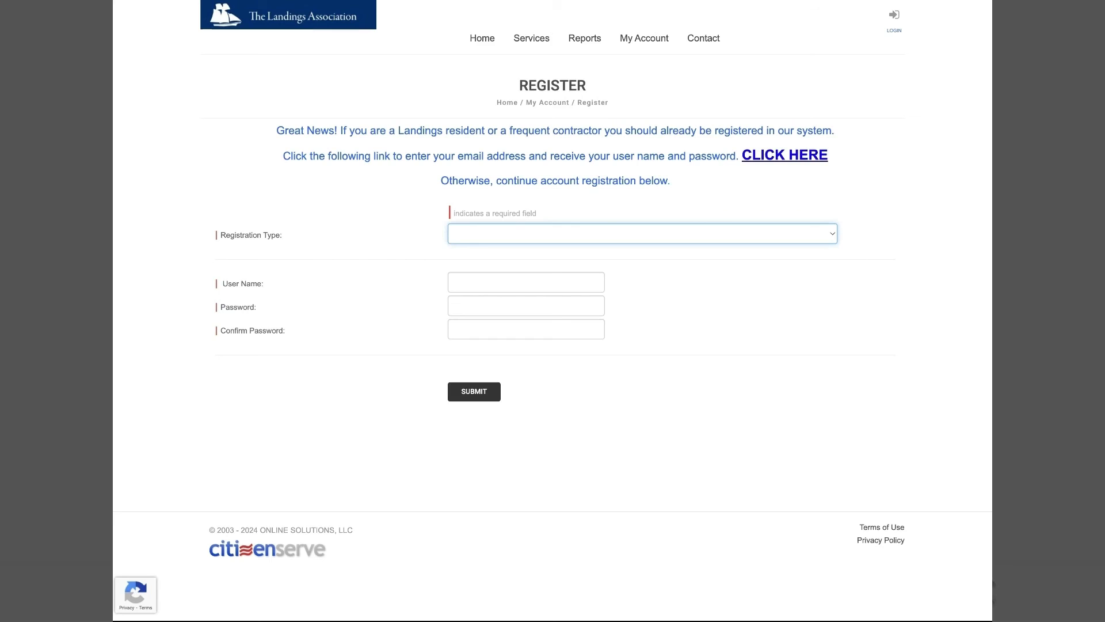
click(637, 262)
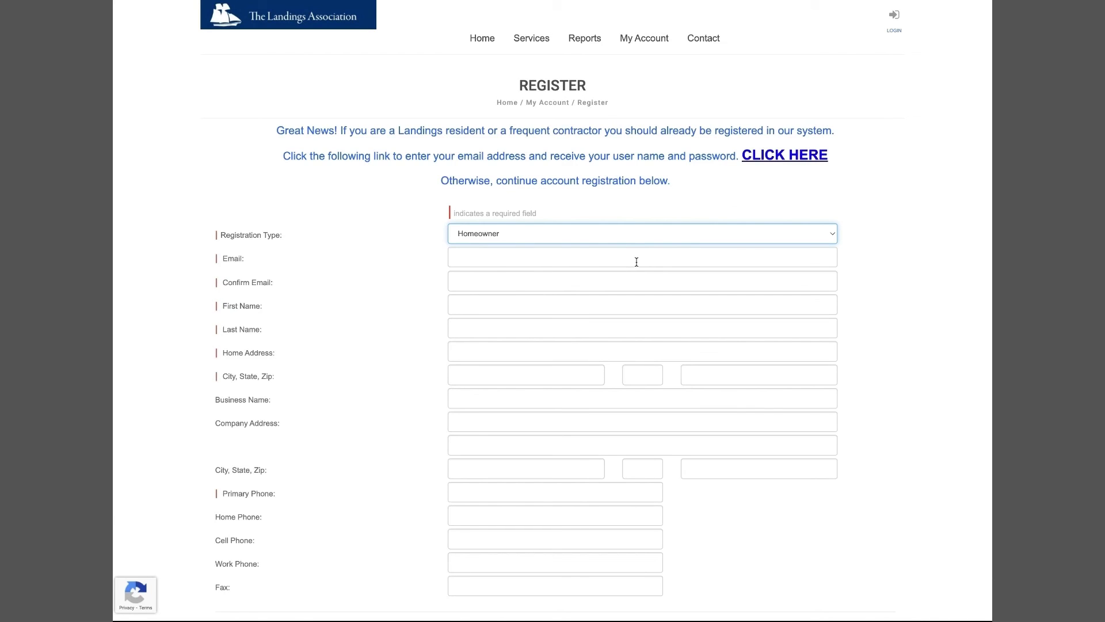
scroll(612, 280, down, 2)
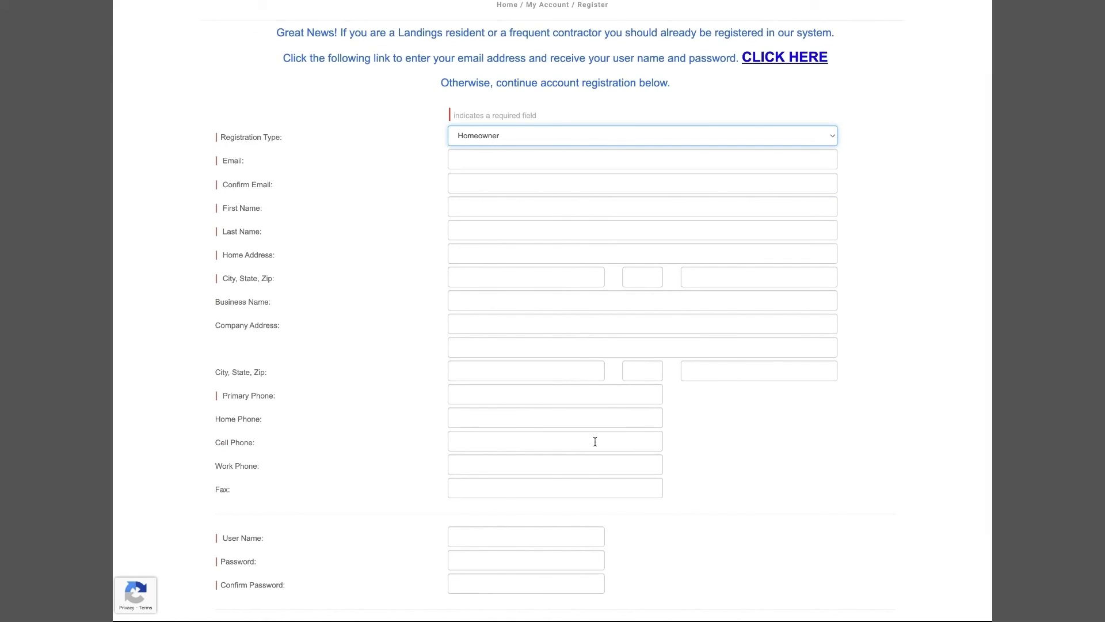
click(544, 536)
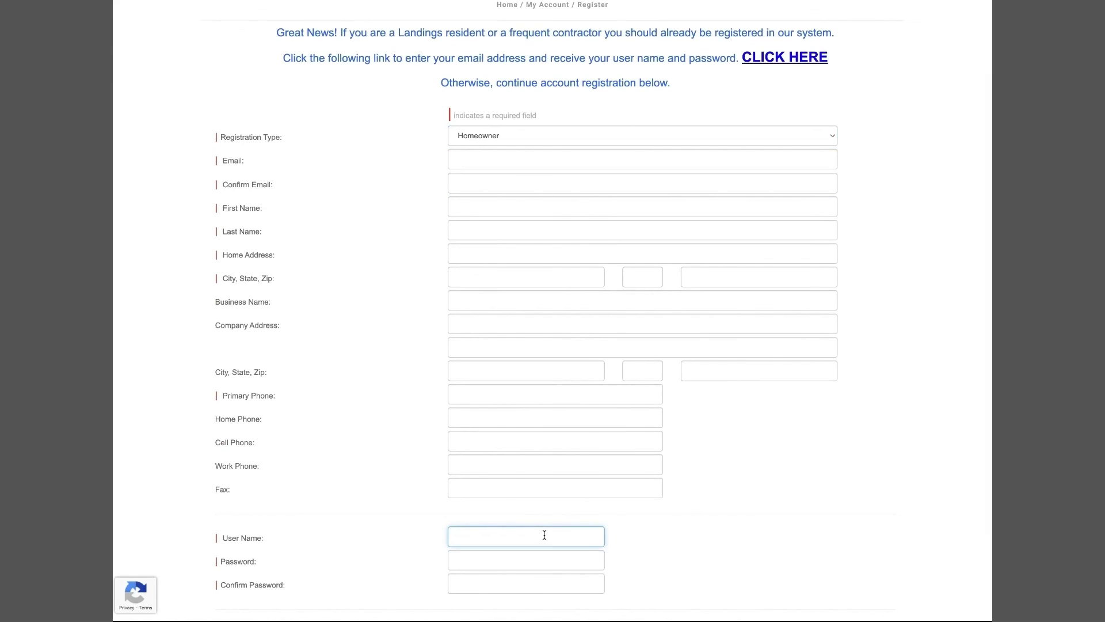